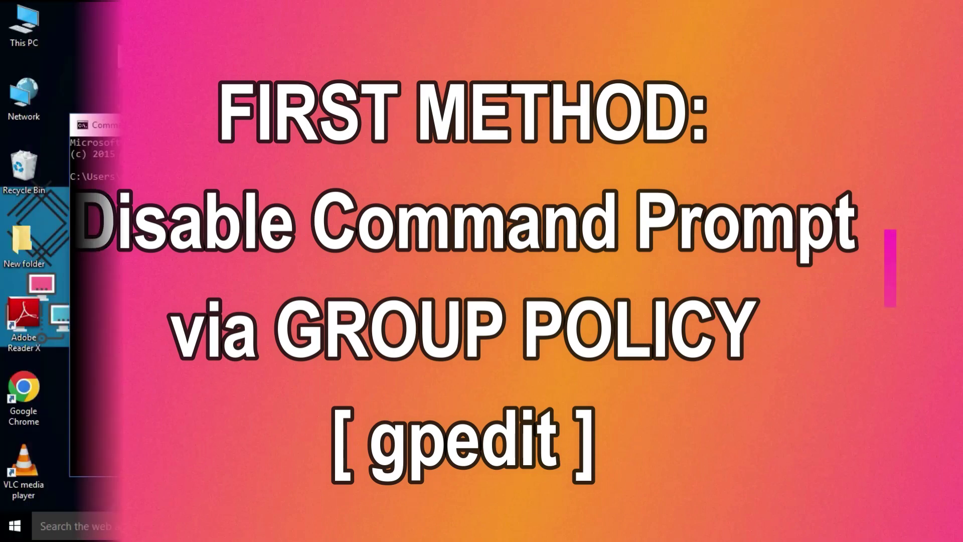
# Add two empty prompt lines, close all three Command Prompt windows, and search Windows for gpedit.msc
pyautogui.press('Return')
pyautogui.press('Return')
pyautogui.press('Return')
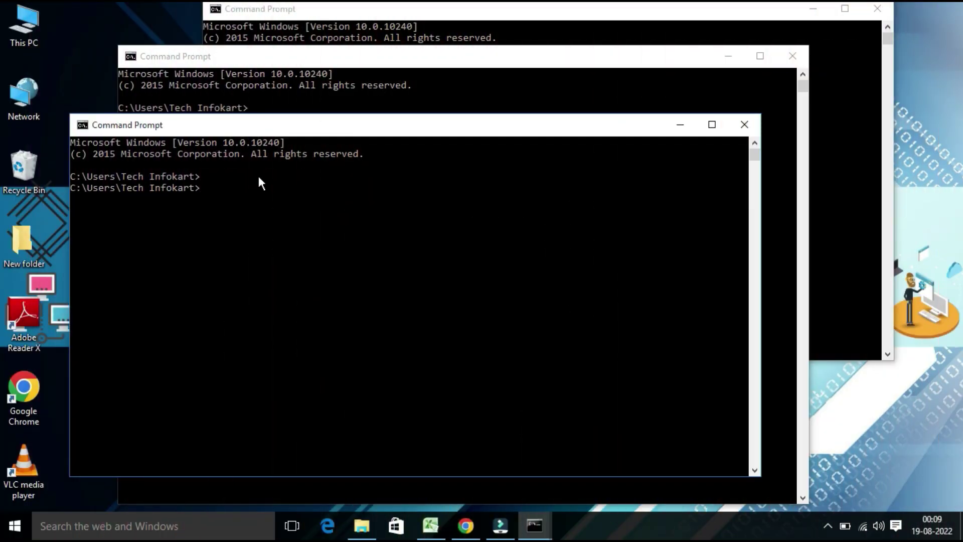
pyautogui.press('Return')
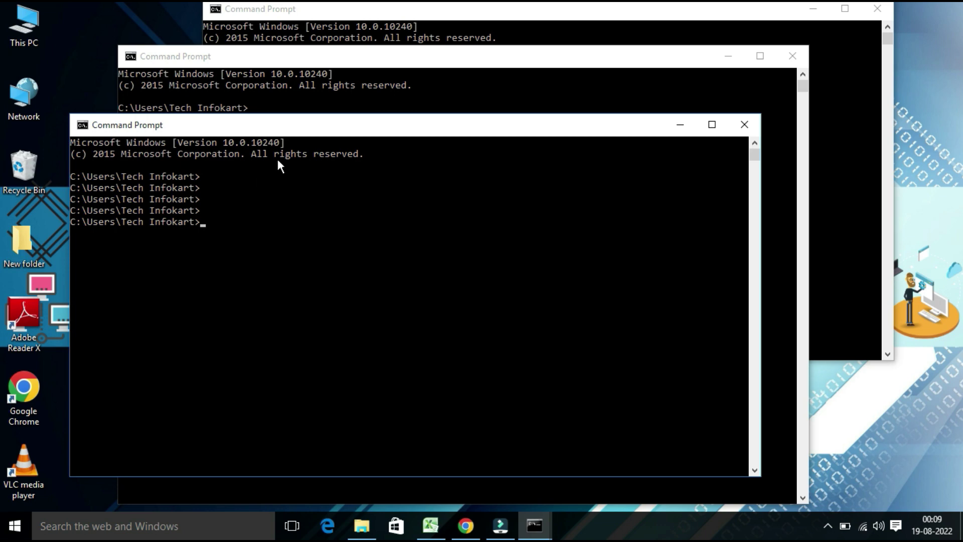
pyautogui.click(744, 124)
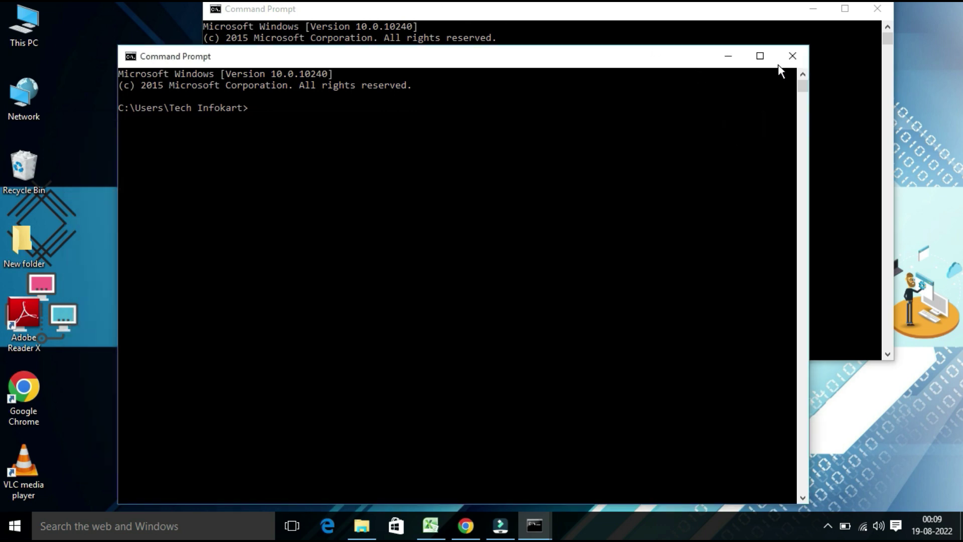
pyautogui.click(792, 56)
pyautogui.click(872, 12)
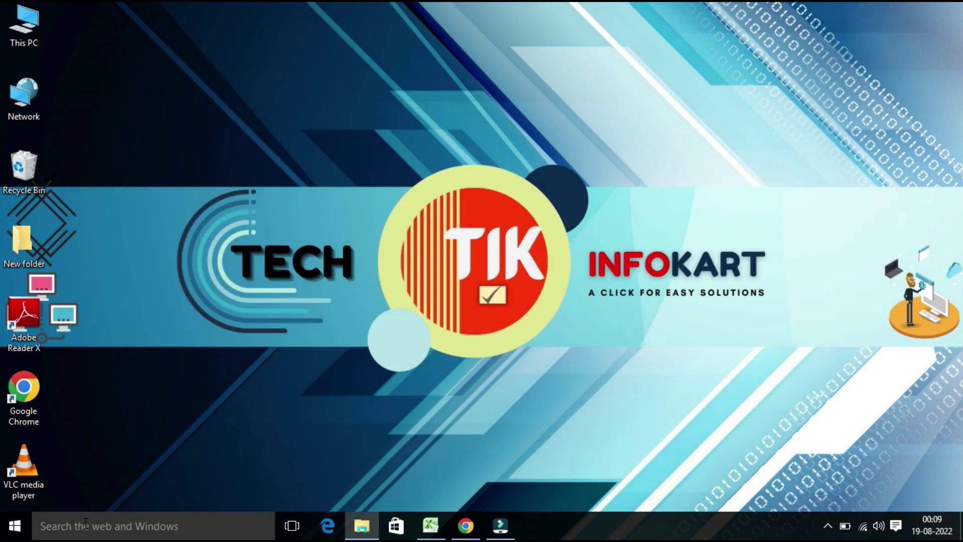
pyautogui.click(85, 524)
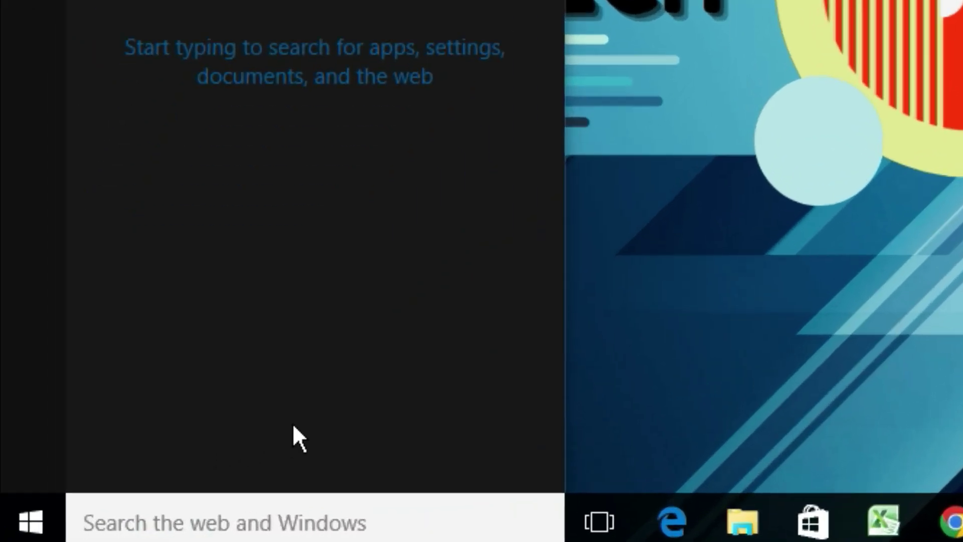
pyautogui.write('gpedit.')
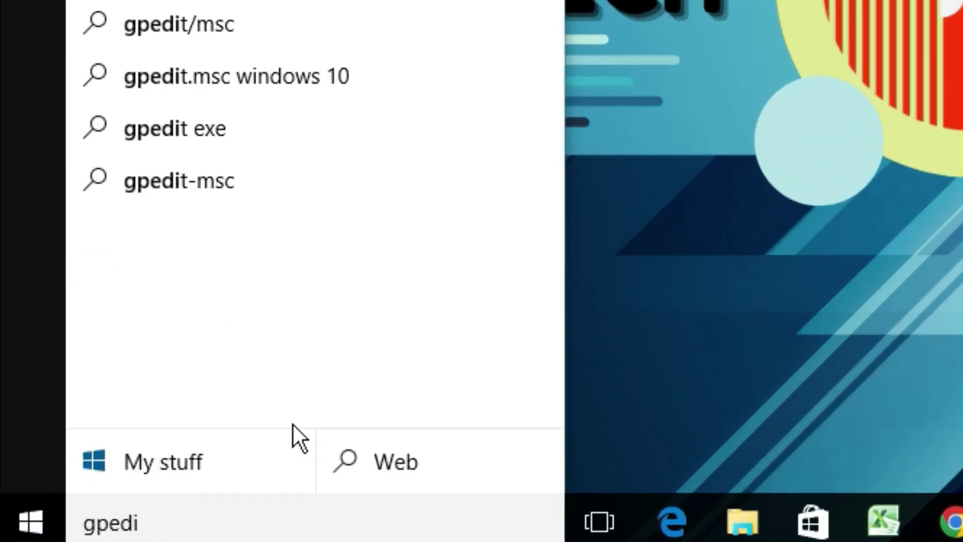
pyautogui.write('msc')
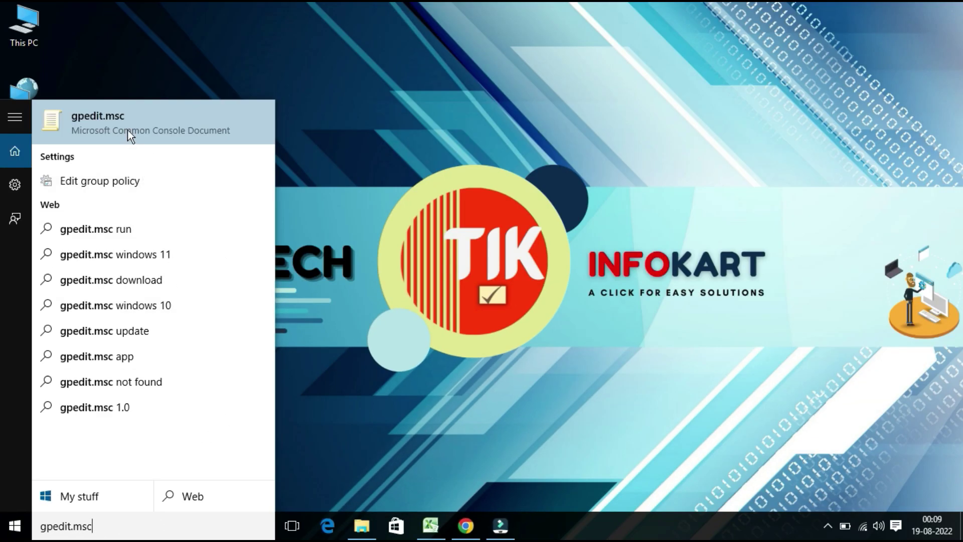
# Launch gpedit.msc, widen its tree pane, select User Configuration > Administrative Templates > System, and maximize the window
pyautogui.click(127, 128)
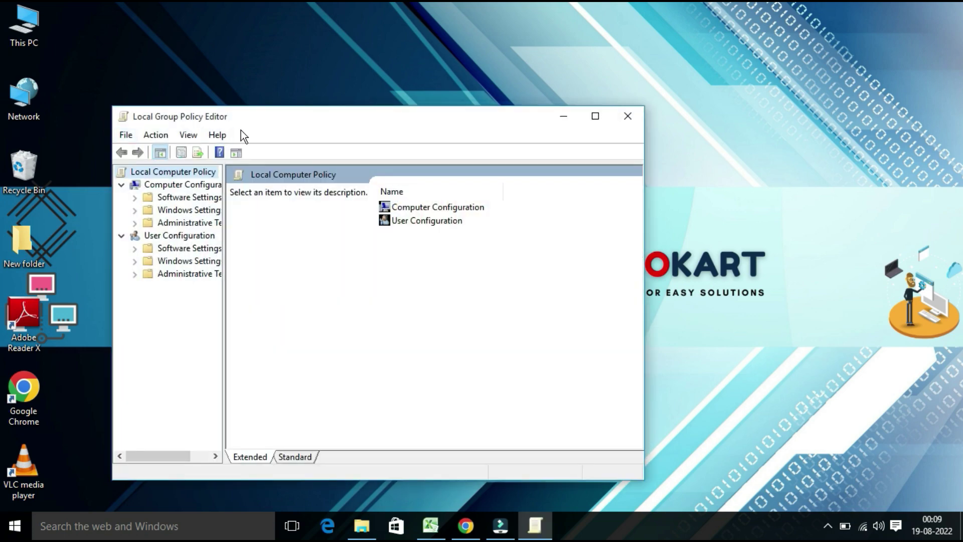
pyautogui.moveTo(345, 123); pyautogui.dragTo(549, 88)
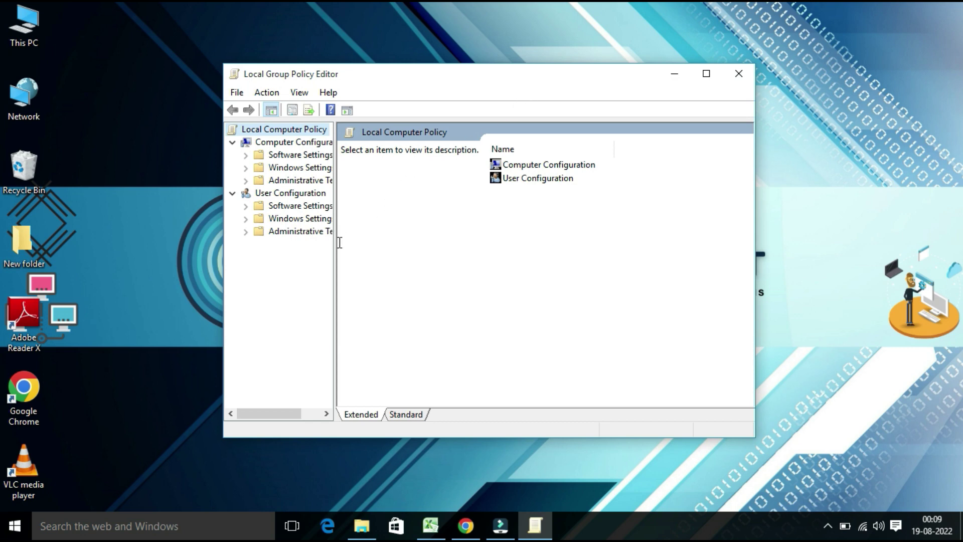
pyautogui.moveTo(335, 252); pyautogui.dragTo(369, 251)
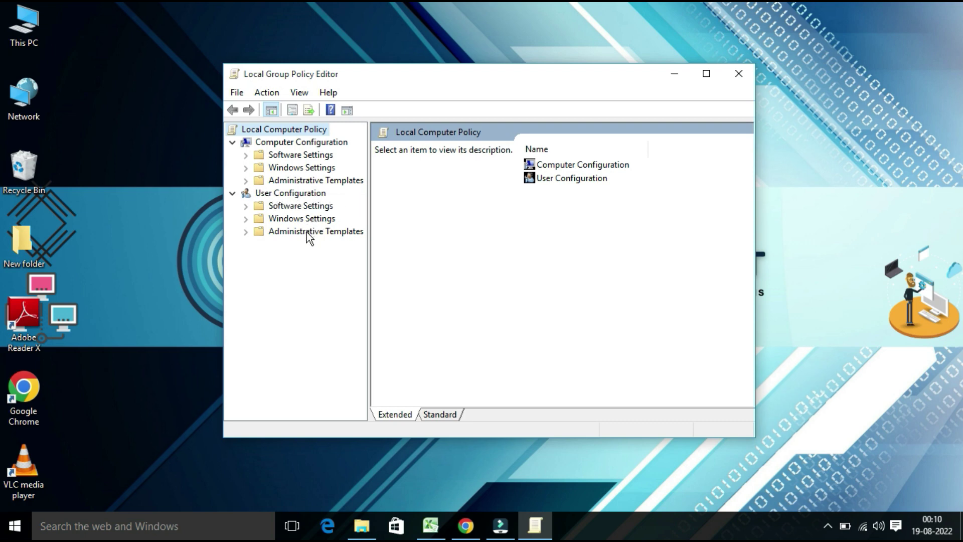
pyautogui.click(245, 234)
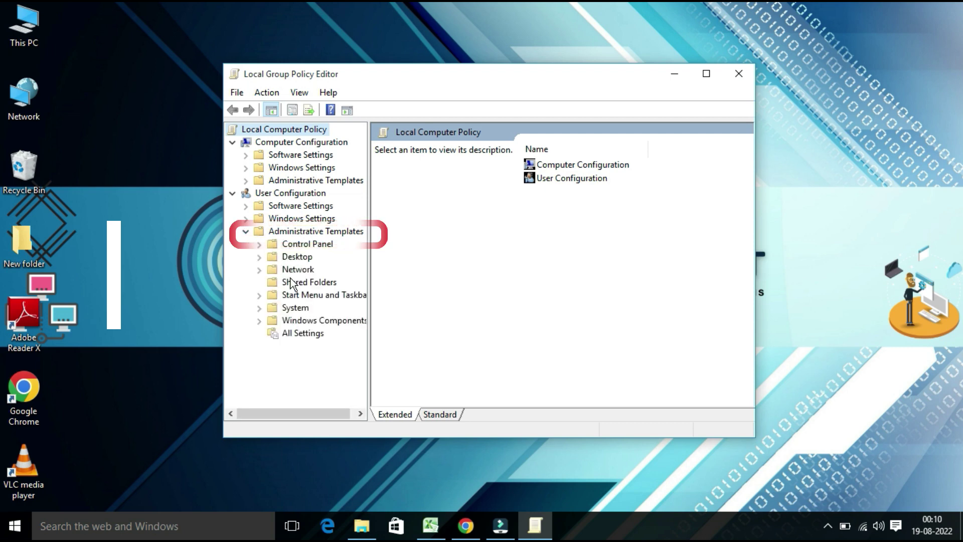
pyautogui.click(293, 308)
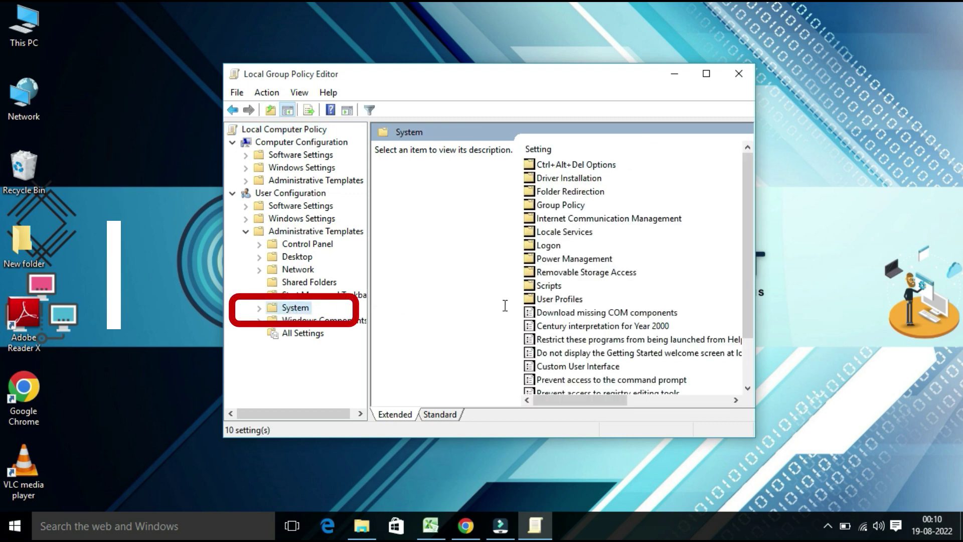
pyautogui.click(707, 74)
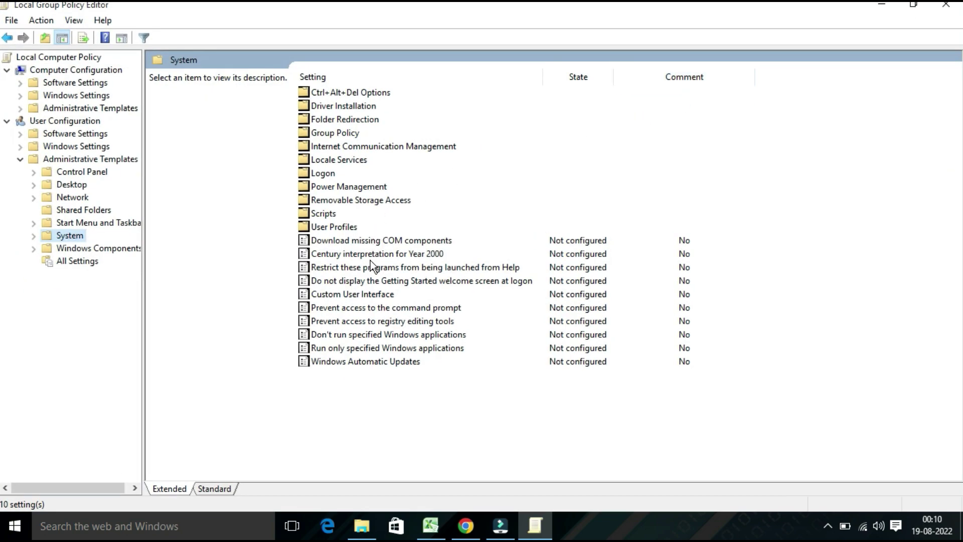
# Set 'Prevent access to the command prompt' to Enabled, apply it, and minimize the editor
pyautogui.doubleClick(359, 311)
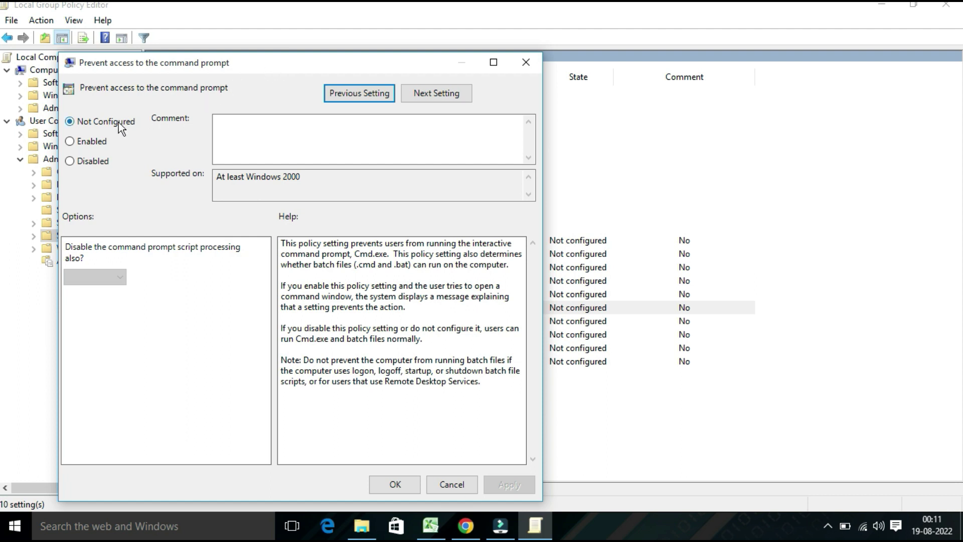
pyautogui.click(70, 141)
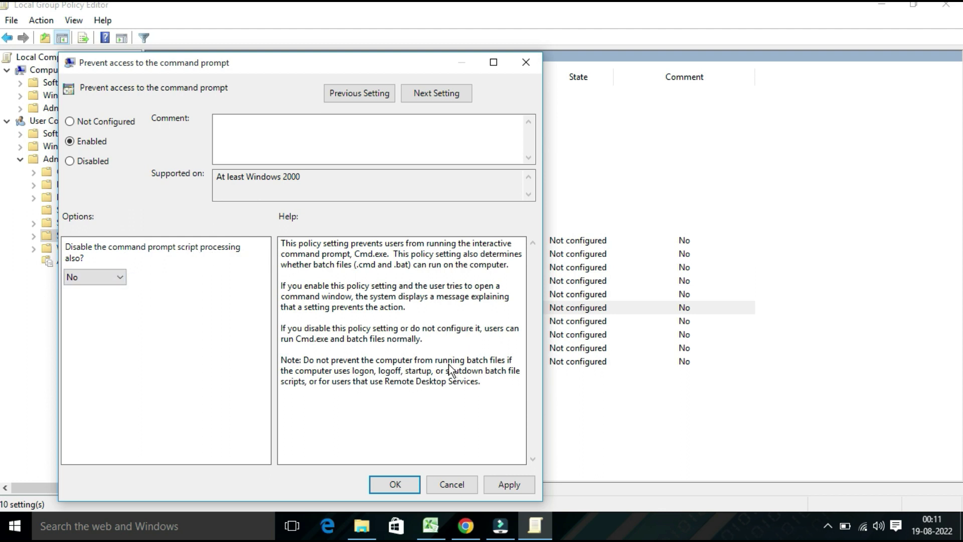
pyautogui.click(514, 486)
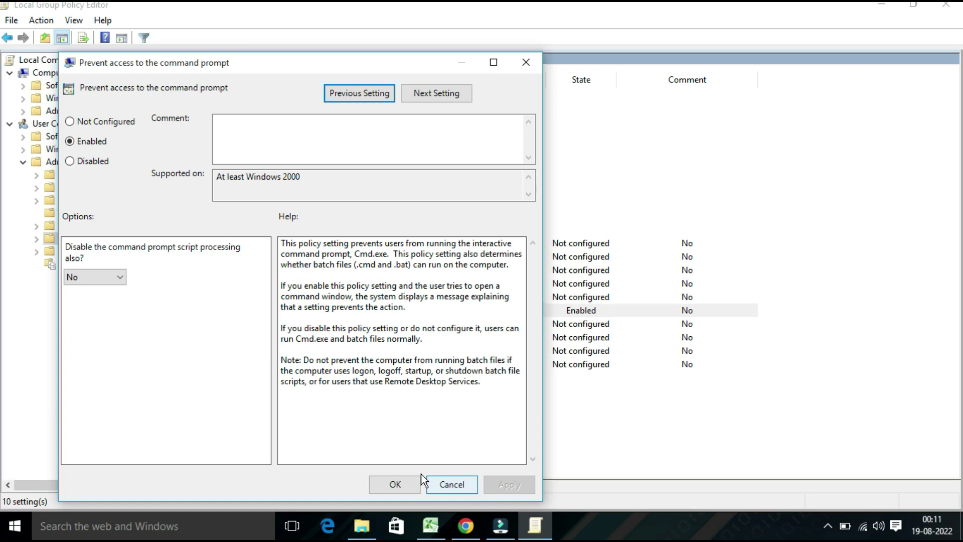
pyautogui.click(392, 486)
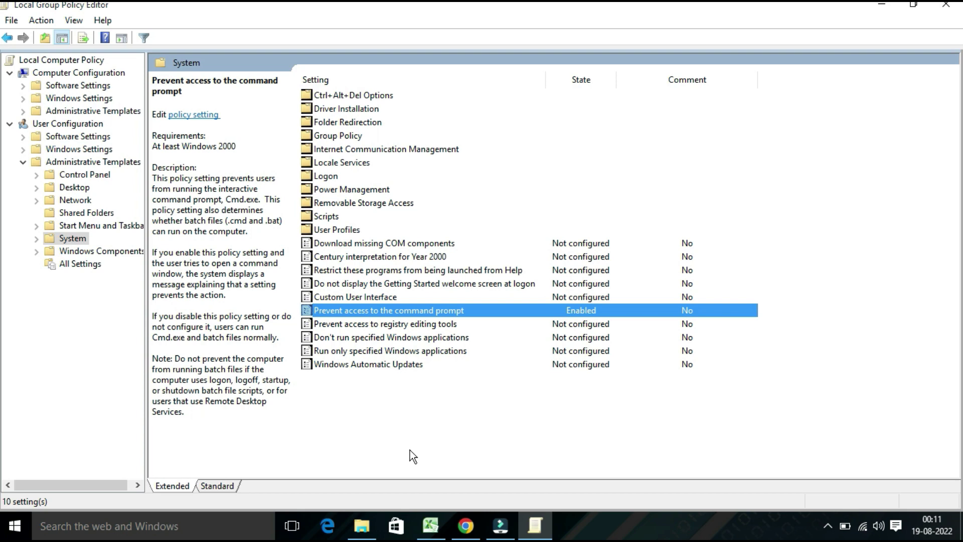
pyautogui.click(882, 7)
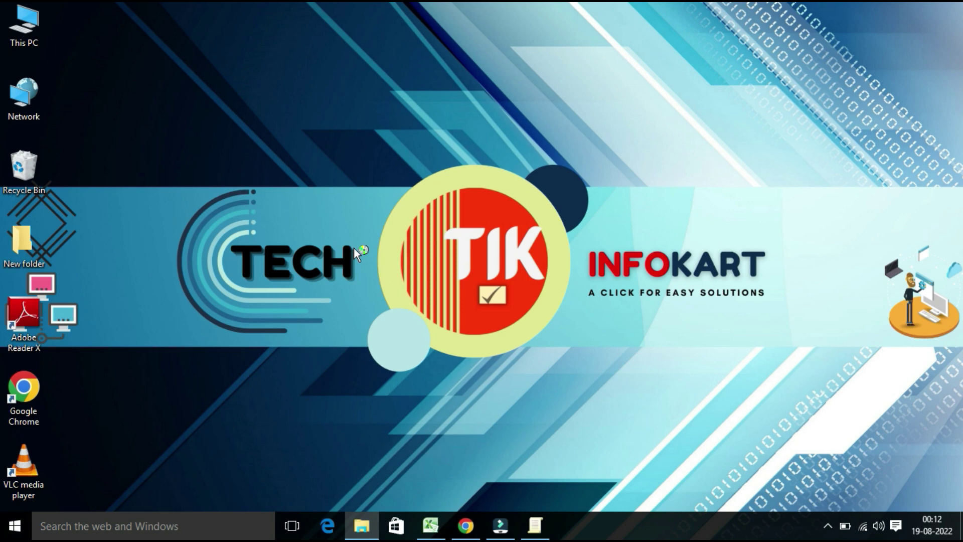
# Launch Command Prompt from a cmd search and see the 'disabled by your administrator' message
pyautogui.click(84, 530)
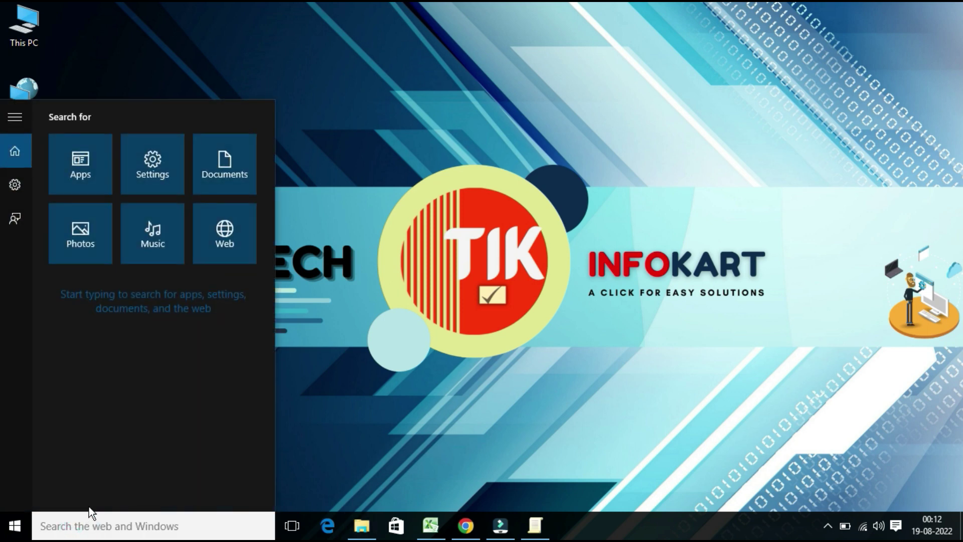
pyautogui.write('cmd')
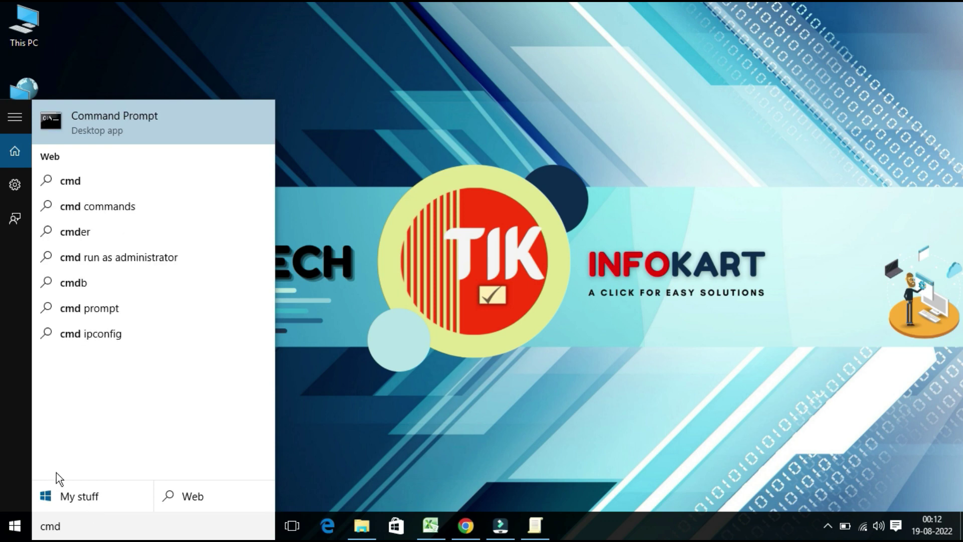
pyautogui.click(167, 122)
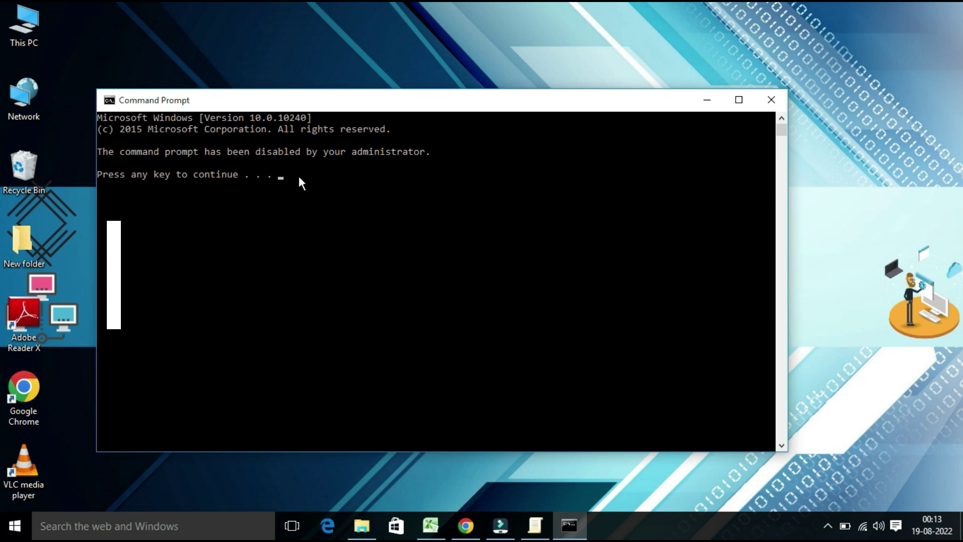
# Dismiss the blocked console, set the command prompt policy to Not Configured, and close the editor
pyautogui.press('Return')
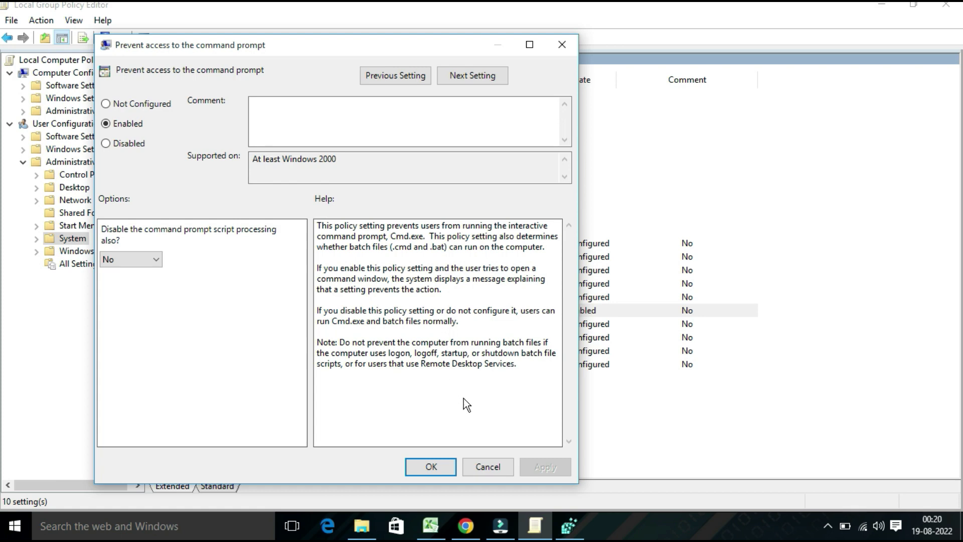
pyautogui.click(108, 104)
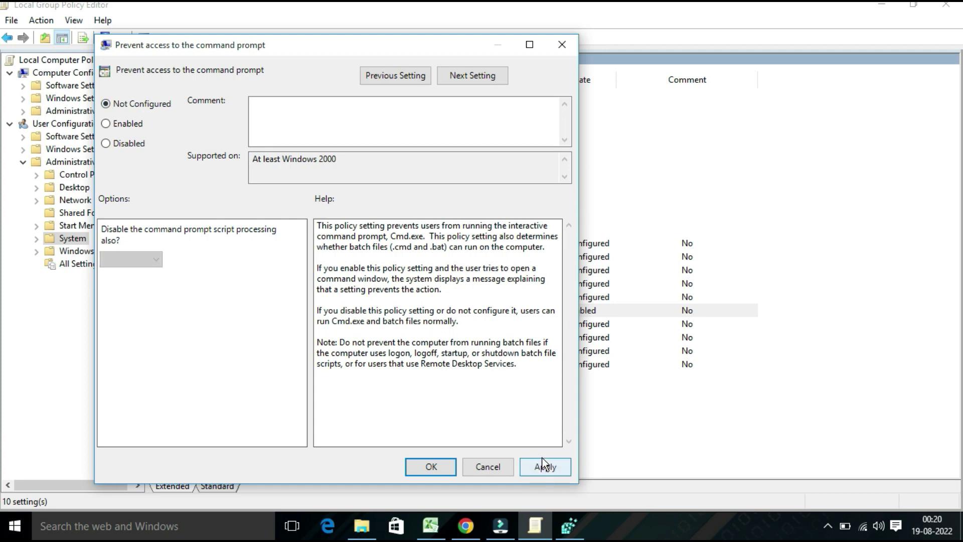
pyautogui.click(544, 468)
pyautogui.click(436, 466)
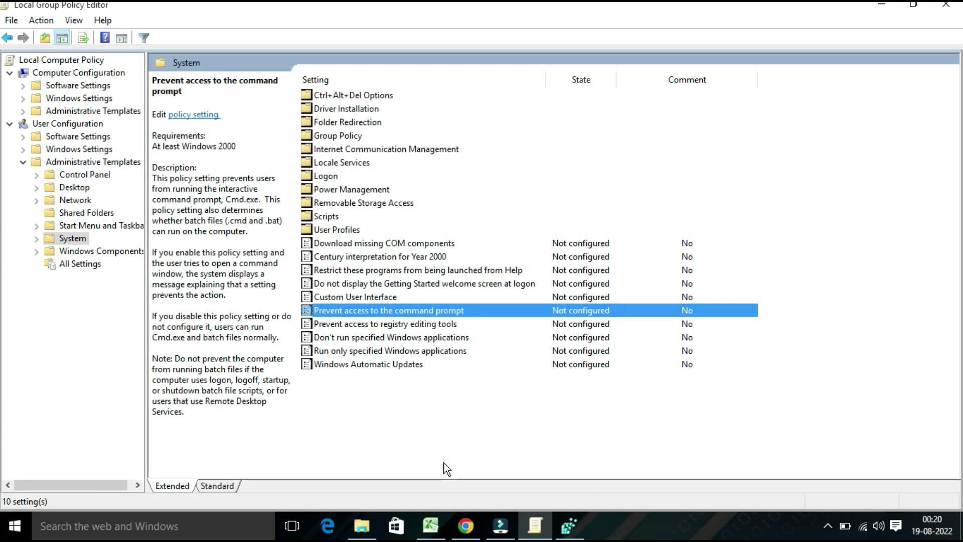
pyautogui.hotkey('alt', 'F4')
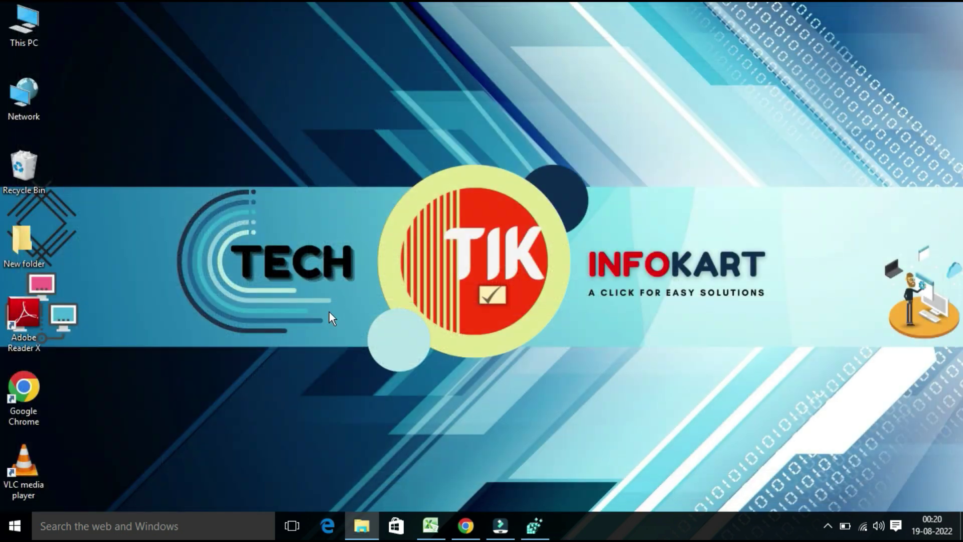
# Launch Command Prompt from a cmd search and confirm the prompt accepts input again
pyautogui.click(53, 522)
pyautogui.write('cmd')
pyautogui.press('Return')
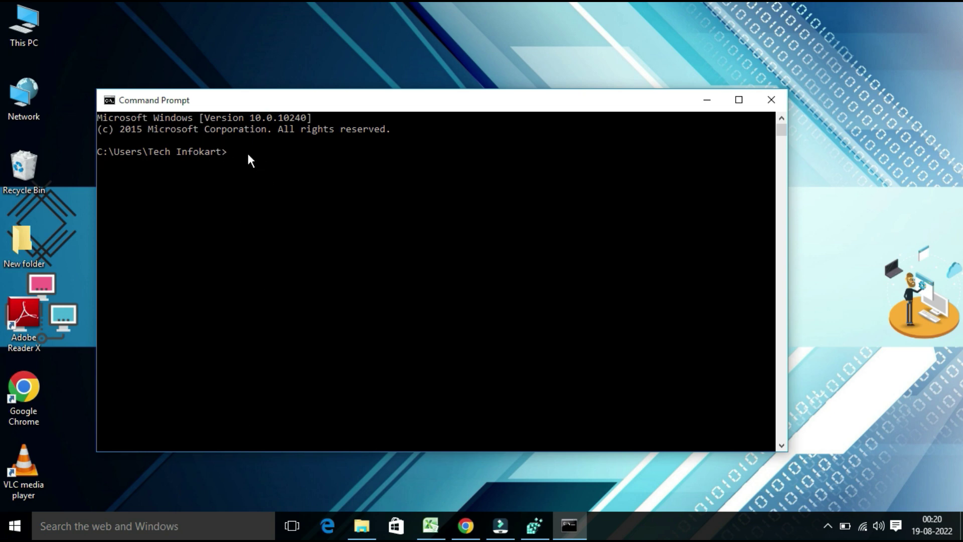
pyautogui.press('Return')
pyautogui.press('Return')
pyautogui.press('Return')
pyautogui.press('Return')
pyautogui.press('Return')
pyautogui.press('Return')
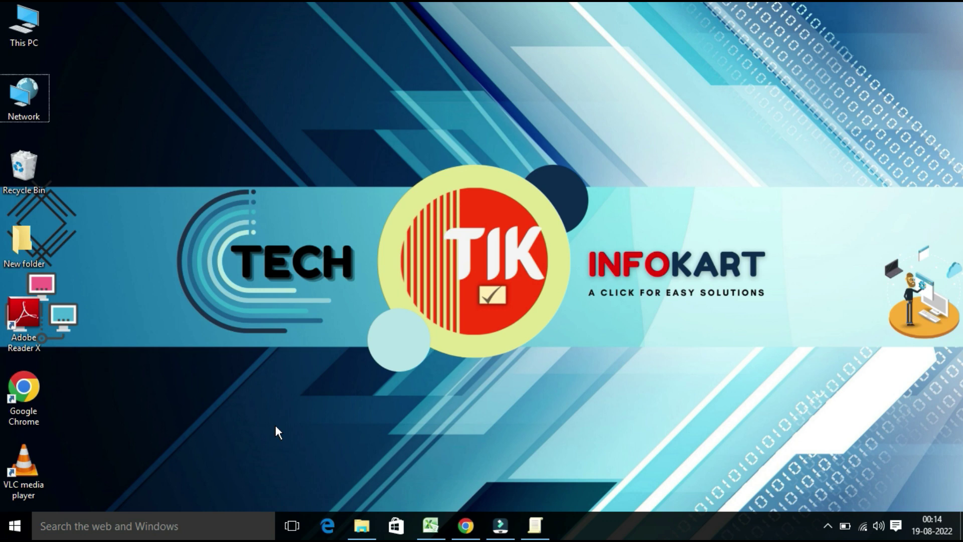
# Launch regedit from the Run dialog and collapse HKEY_CURRENT_USER to show the root hives
pyautogui.press('super+r')
pyautogui.press('BackSpace')
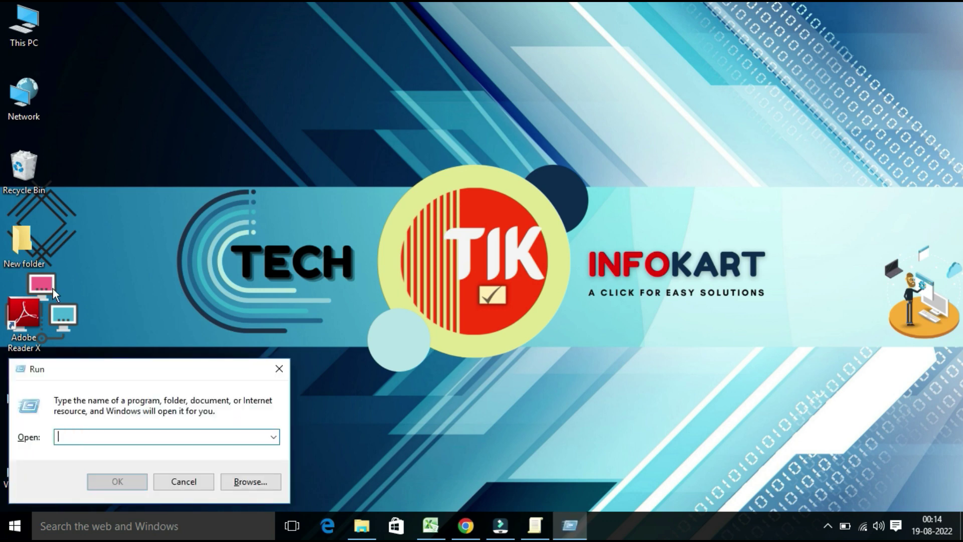
pyautogui.moveTo(154, 369); pyautogui.dragTo(436, 239)
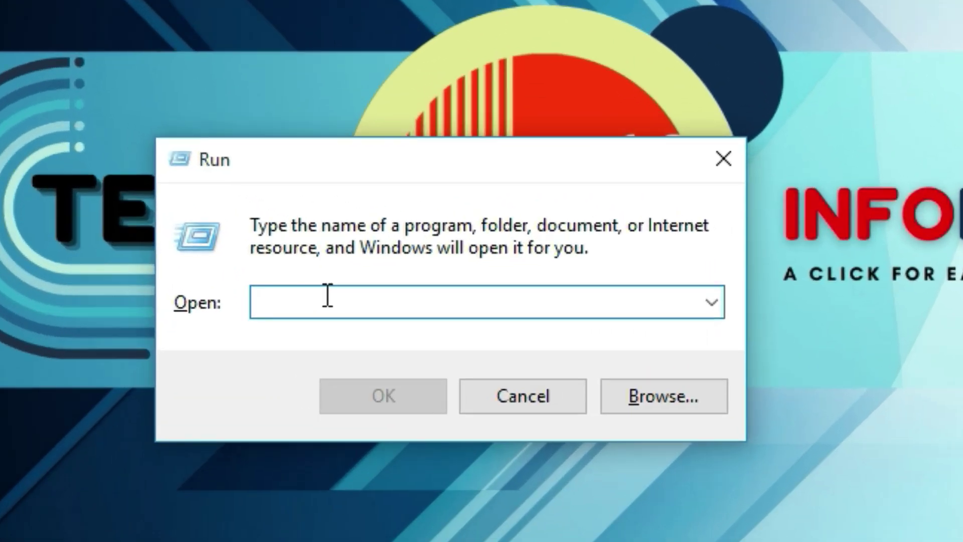
pyautogui.write('regedit')
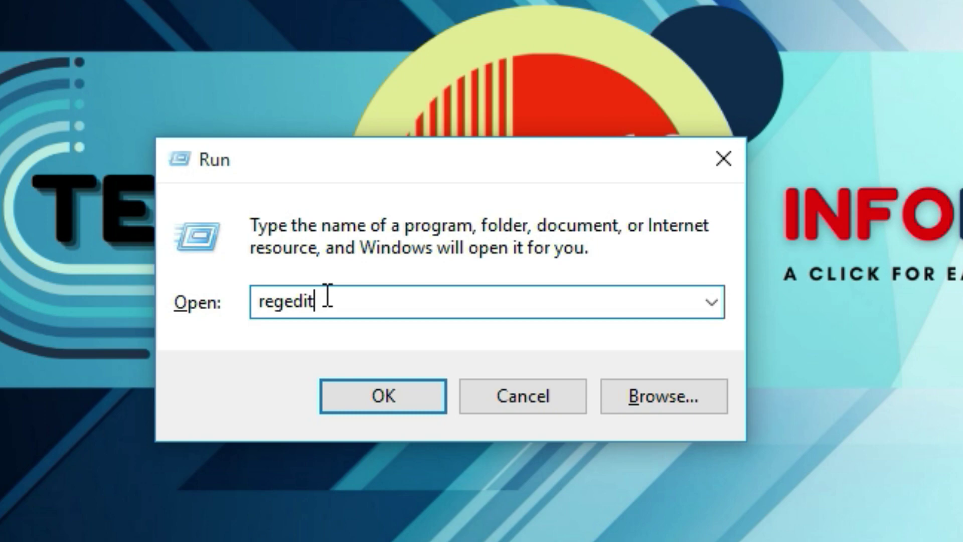
pyautogui.click(396, 400)
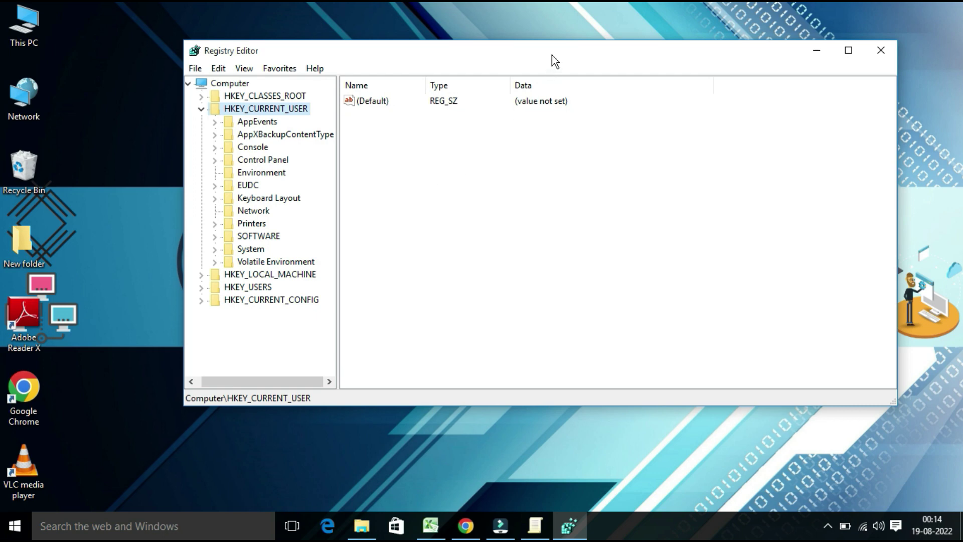
pyautogui.click(201, 109)
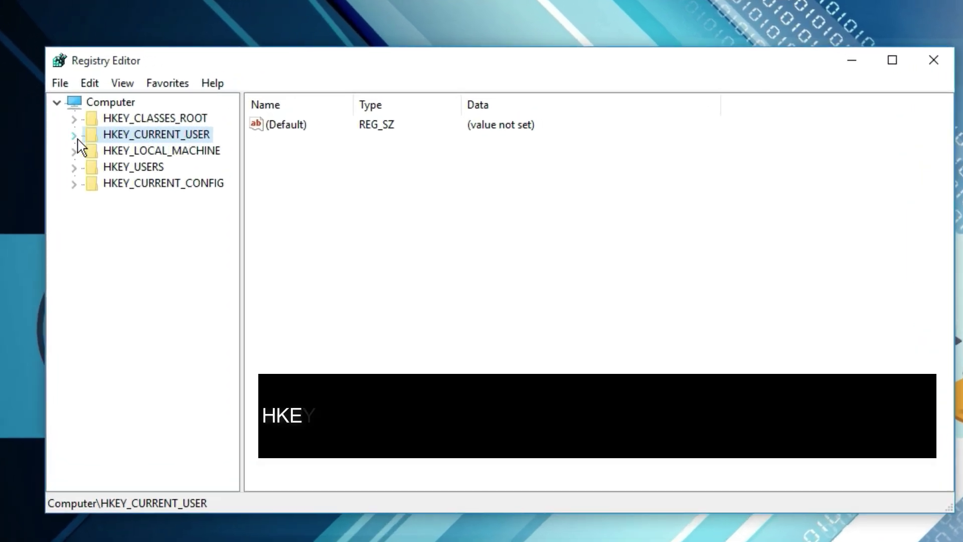
# Expand HKEY_CURRENT_USER > SOFTWARE > Policies > Microsoft and select the Windows key
pyautogui.click(74, 136)
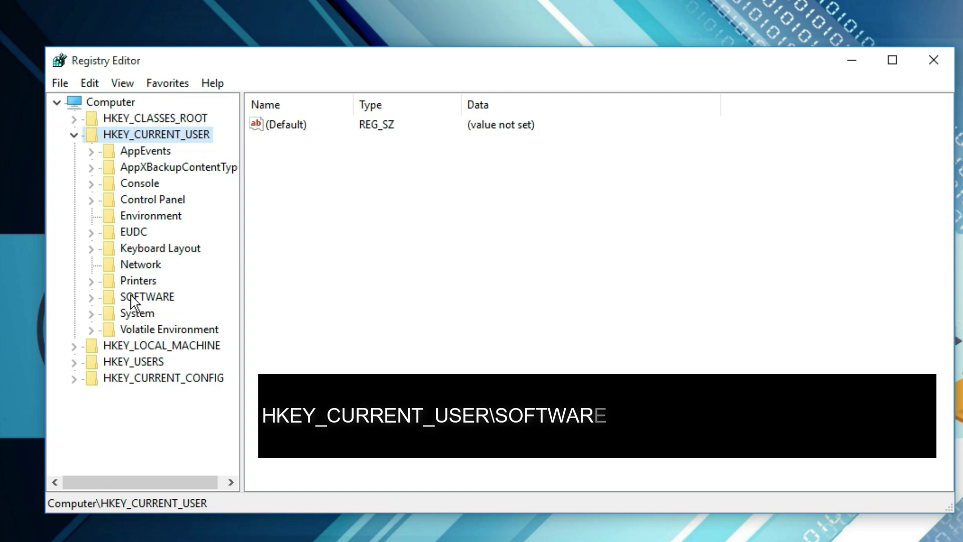
pyautogui.click(92, 299)
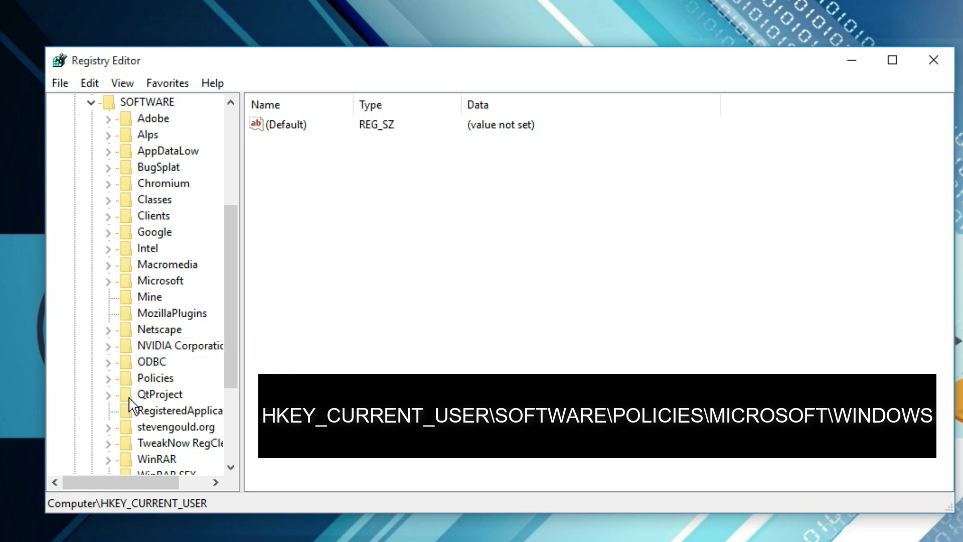
pyautogui.click(109, 379)
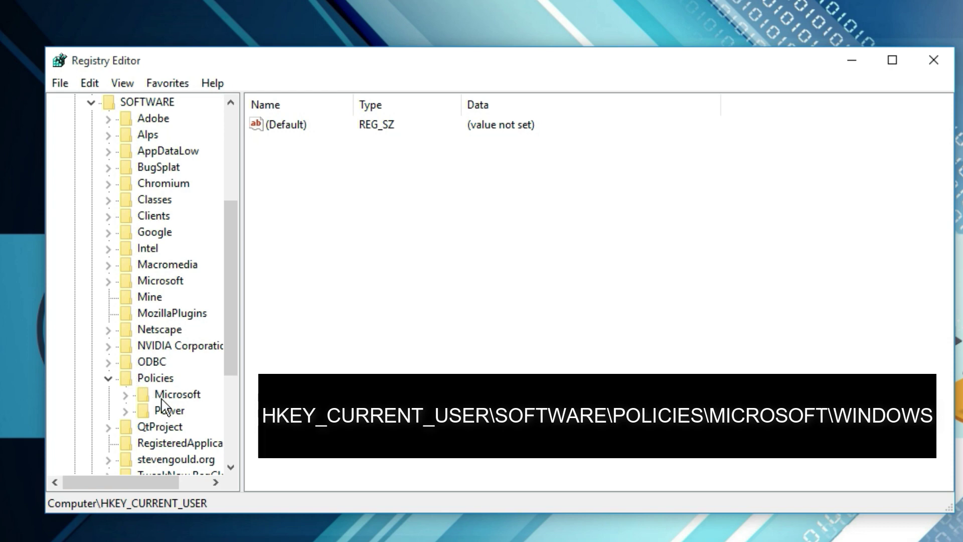
pyautogui.click(124, 394)
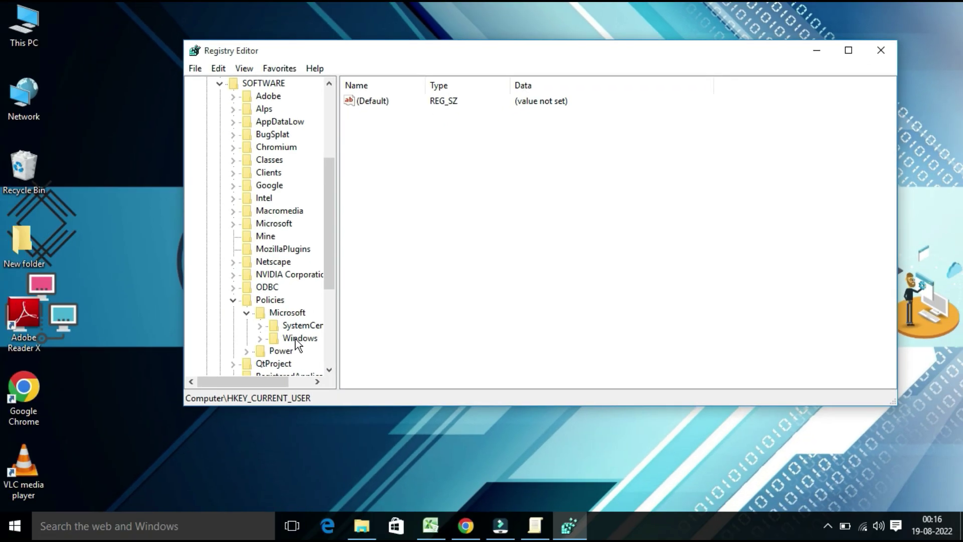
pyautogui.click(190, 428)
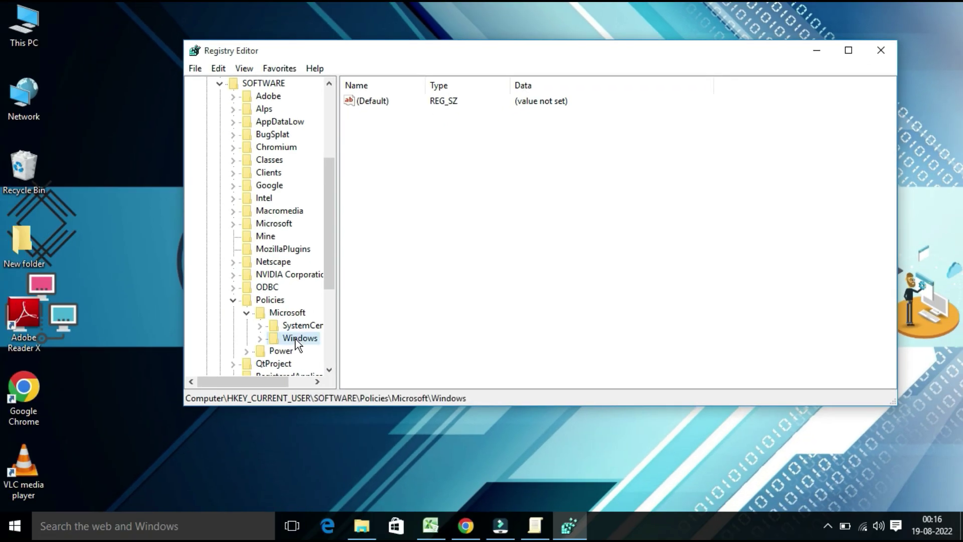
# Create a new subkey under Windows, name it System, and select it
pyautogui.rightClick(296, 343)
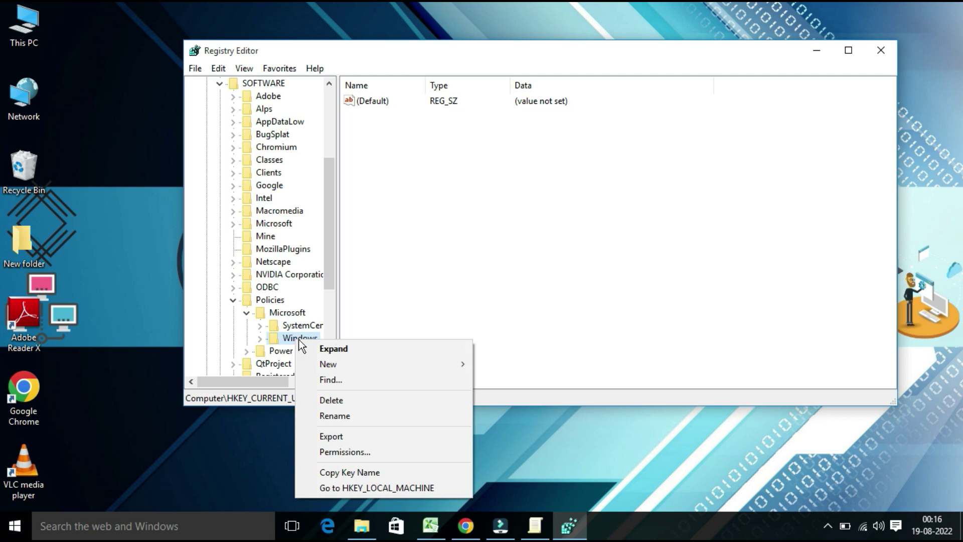
pyautogui.moveTo(325, 363)
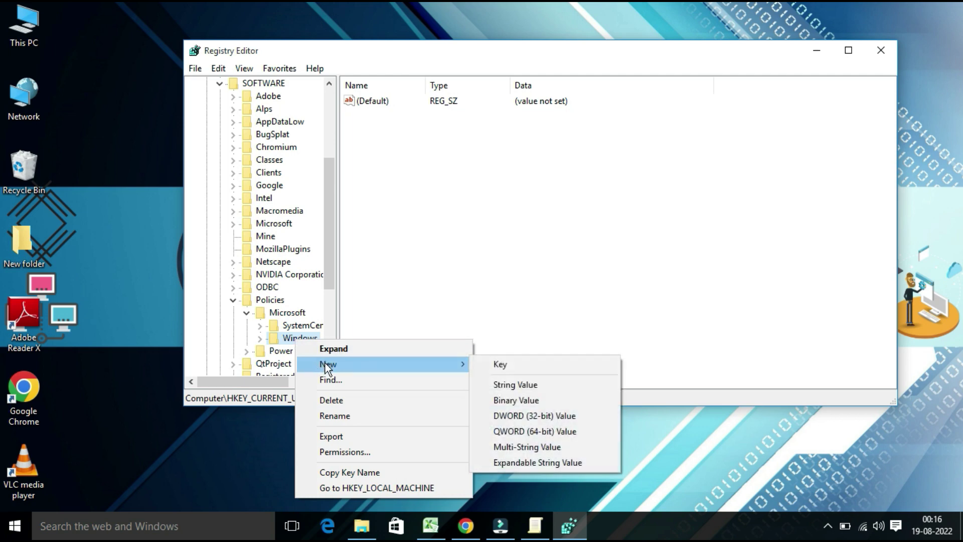
pyautogui.click(516, 366)
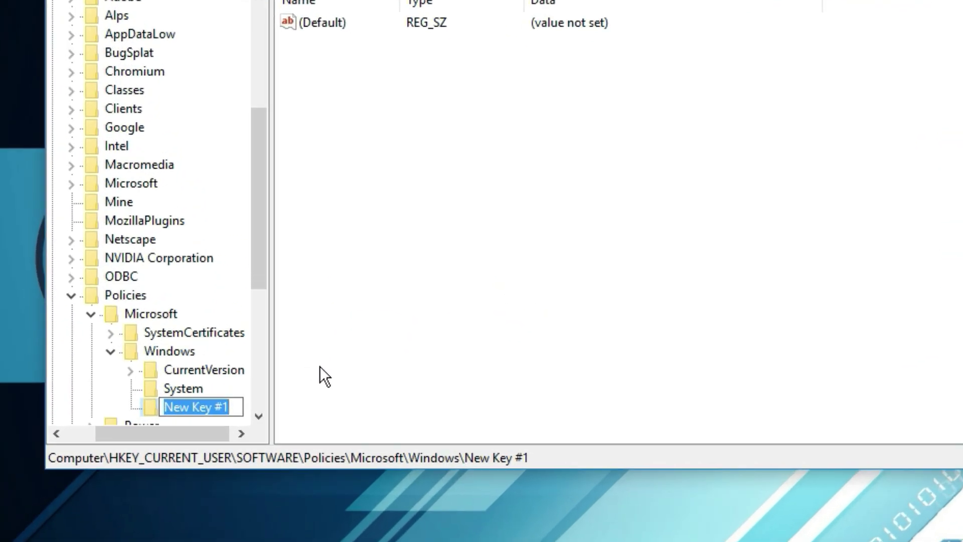
pyautogui.write('System')
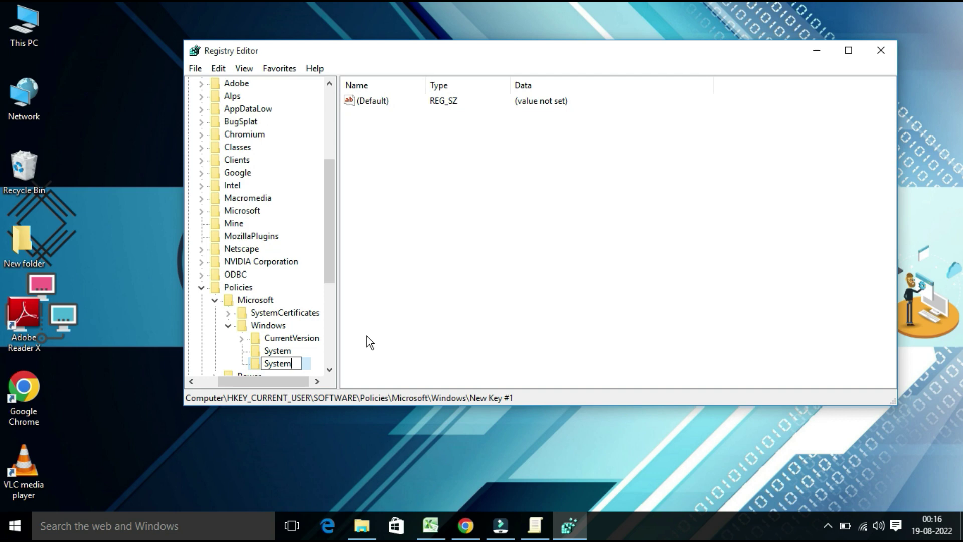
pyautogui.click(286, 364)
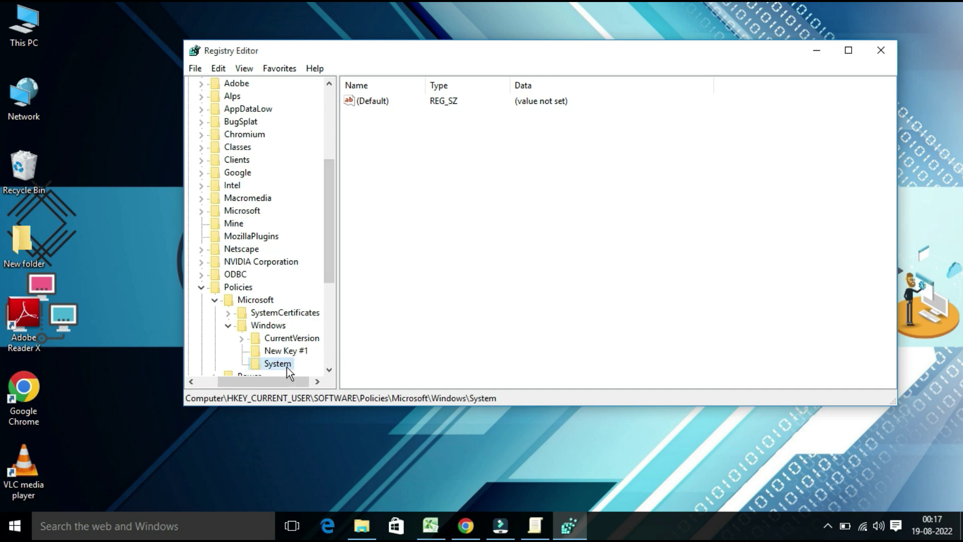
# Add a DWORD (32-bit) value named 'Disable CMD' to the System key
pyautogui.rightClick(549, 285)
pyautogui.rightClick(536, 193)
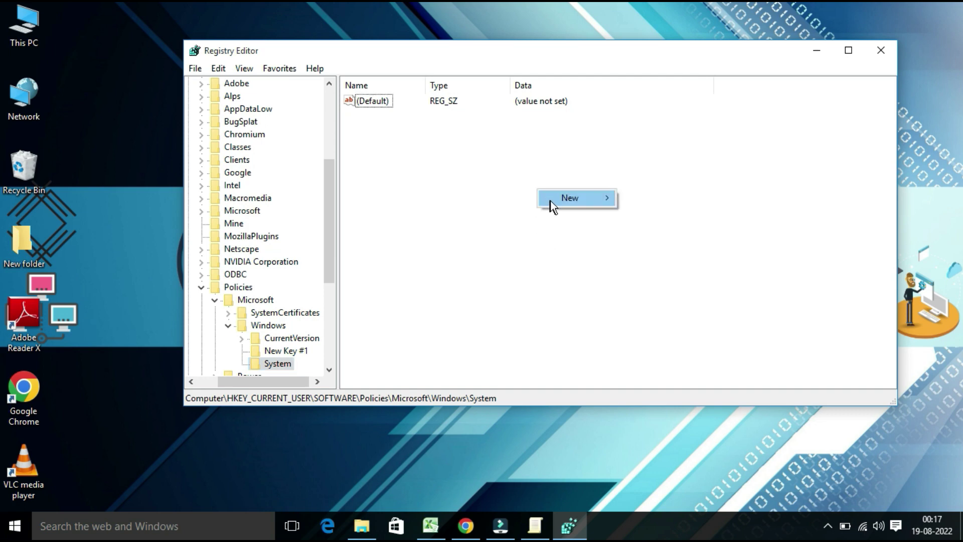
pyautogui.moveTo(553, 201)
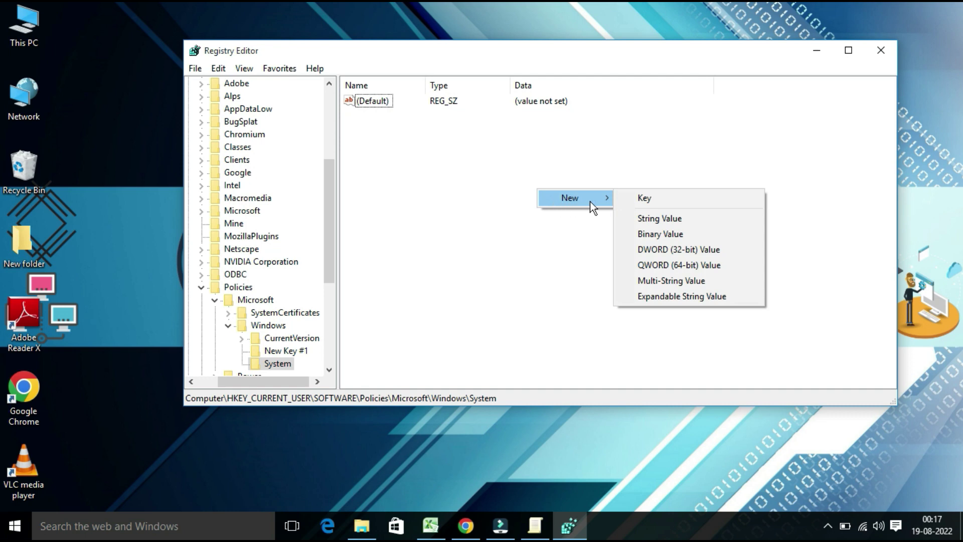
pyautogui.click(648, 249)
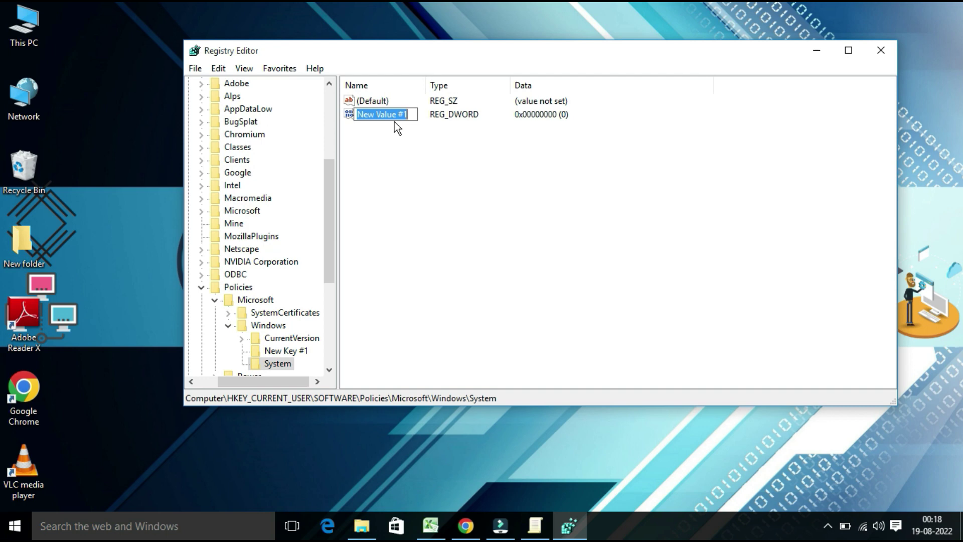
pyautogui.write('Disab')
pyautogui.write('le CMD')
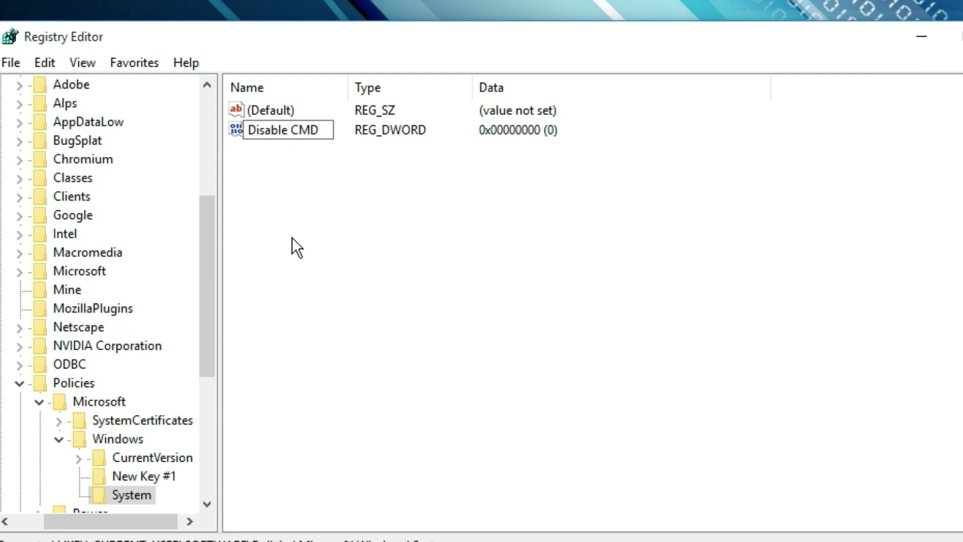
pyautogui.press('Return')
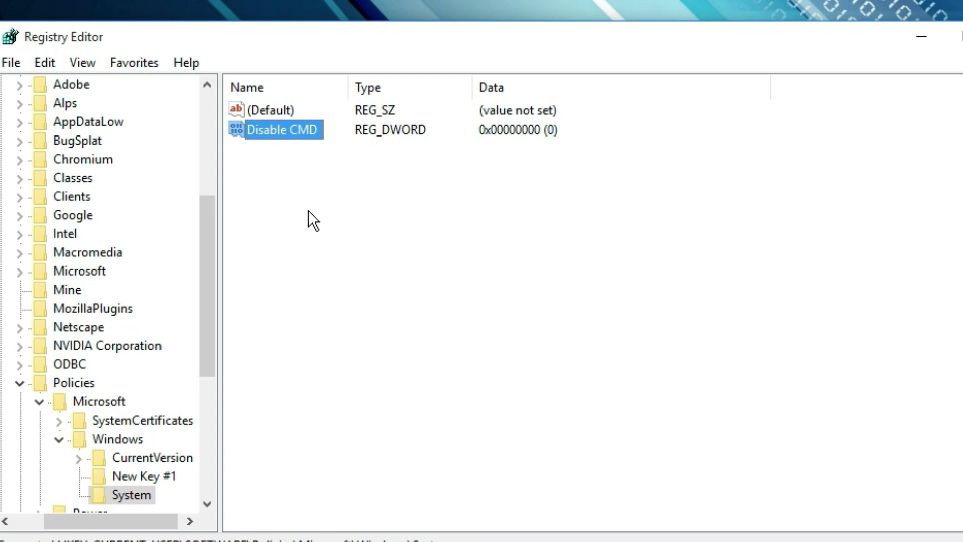
# Change the Disable CMD value's data from 0 to 1
pyautogui.doubleClick(296, 129)
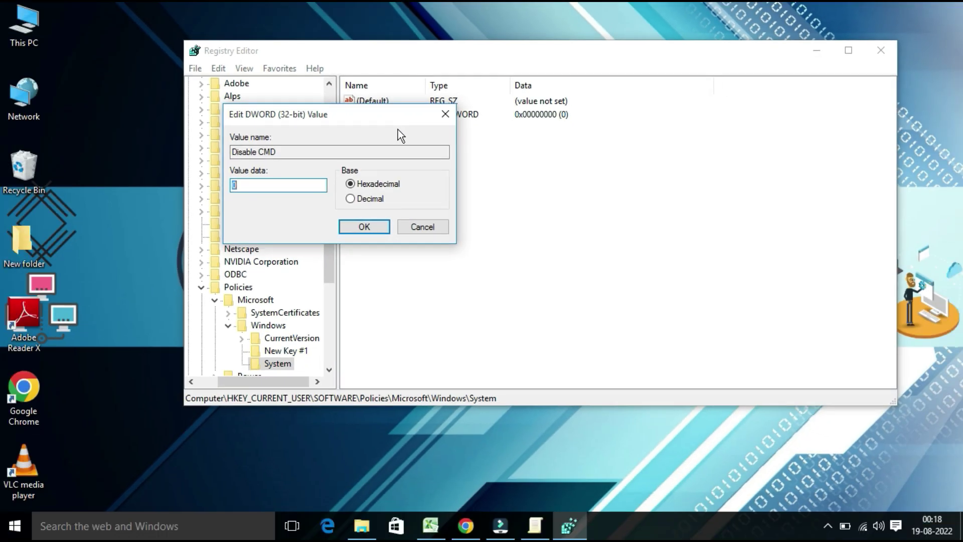
pyautogui.click(245, 186)
pyautogui.press('BackSpace')
pyautogui.write('1')
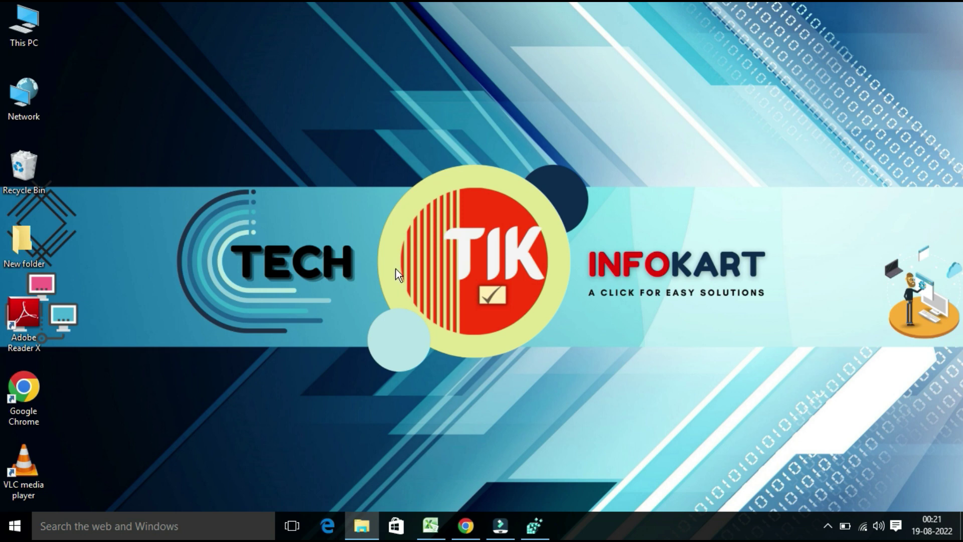
pyautogui.click(66, 527)
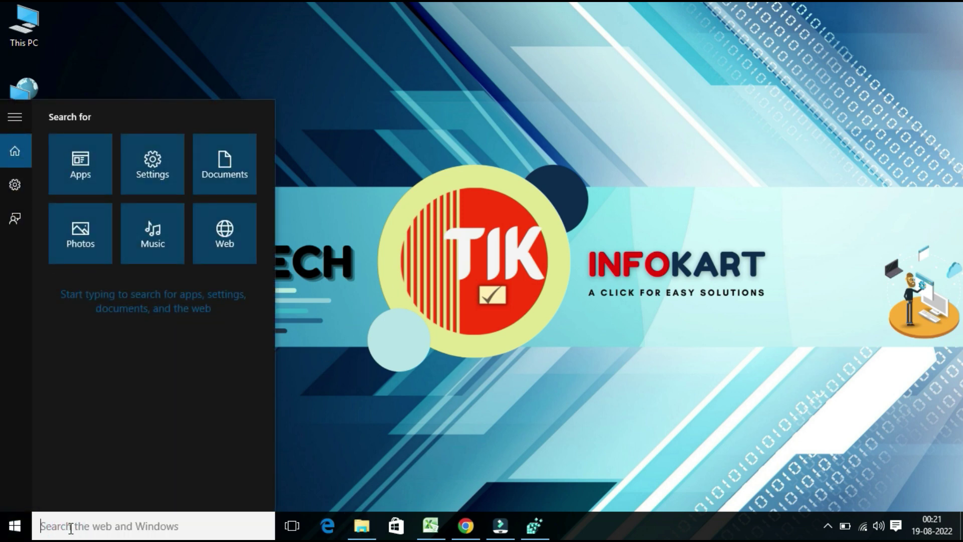
pyautogui.write('cmd')
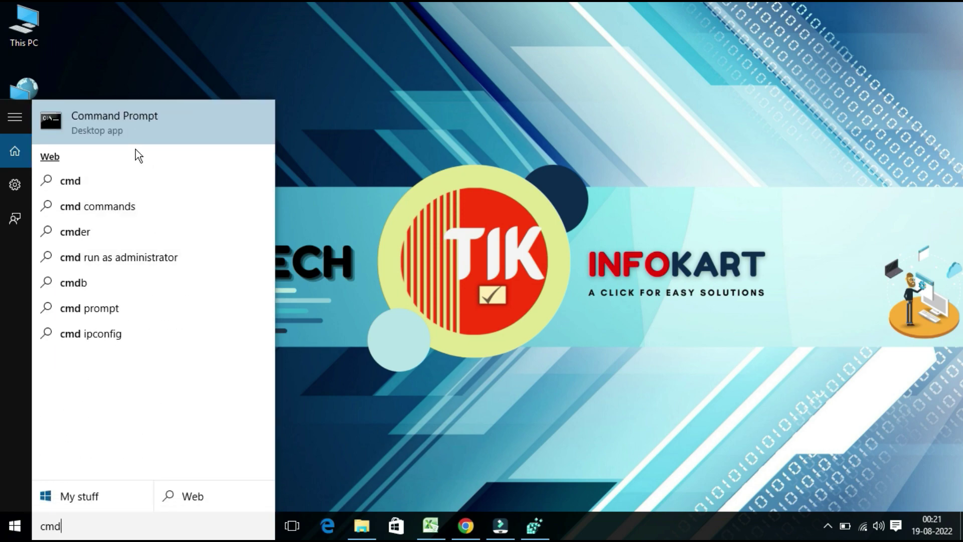
pyautogui.click(128, 119)
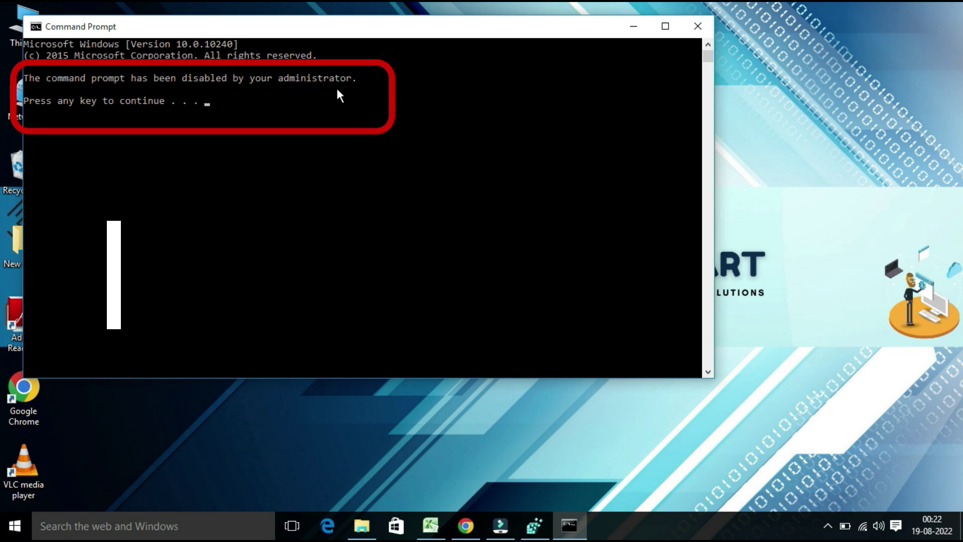
pyautogui.press('Return')
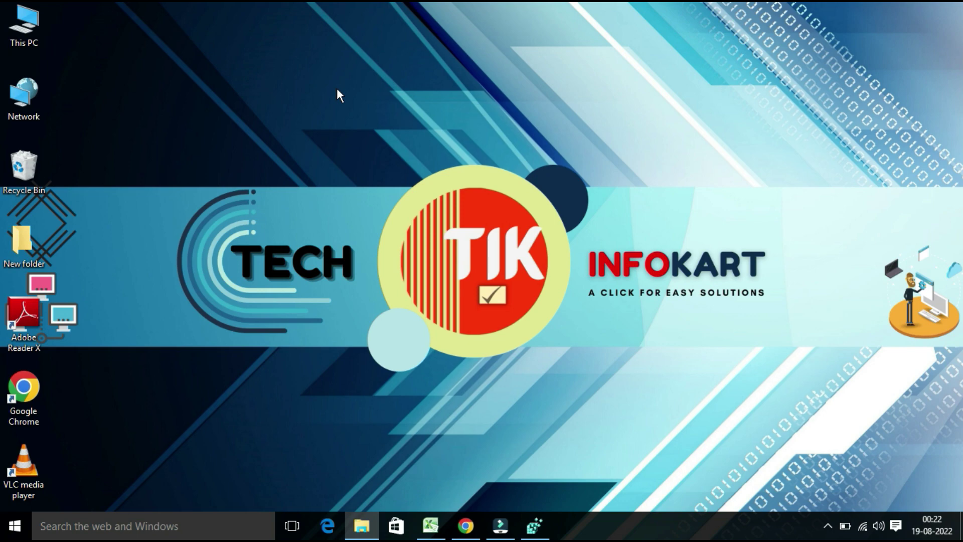
# Restore Registry Editor and open the DisableCMD value for editing
pyautogui.click(535, 526)
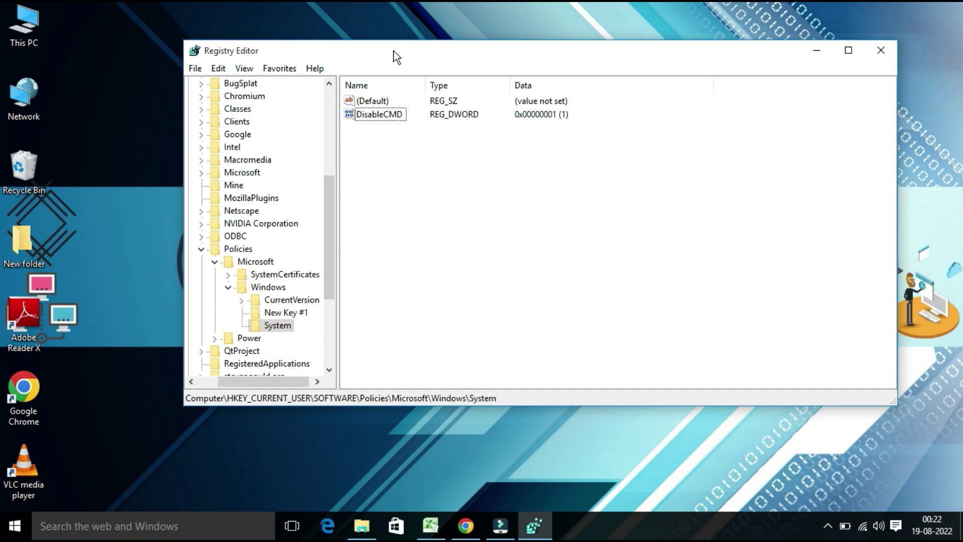
pyautogui.moveTo(394, 56); pyautogui.dragTo(386, 45)
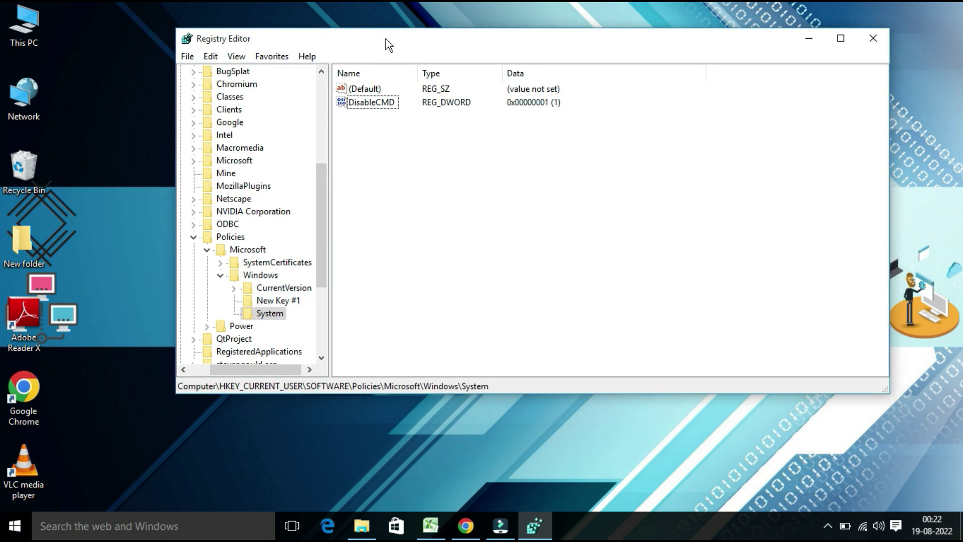
pyautogui.doubleClick(381, 103)
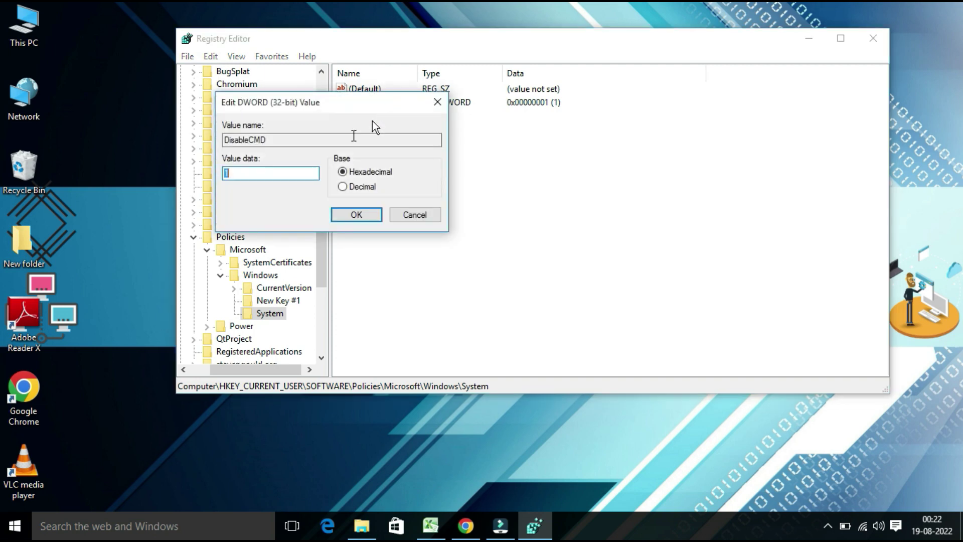
pyautogui.click(241, 173)
# Set DisableCMD's data to 0, save it, and minimize Registry Editor
pyautogui.press('BackSpace')
pyautogui.write('0')
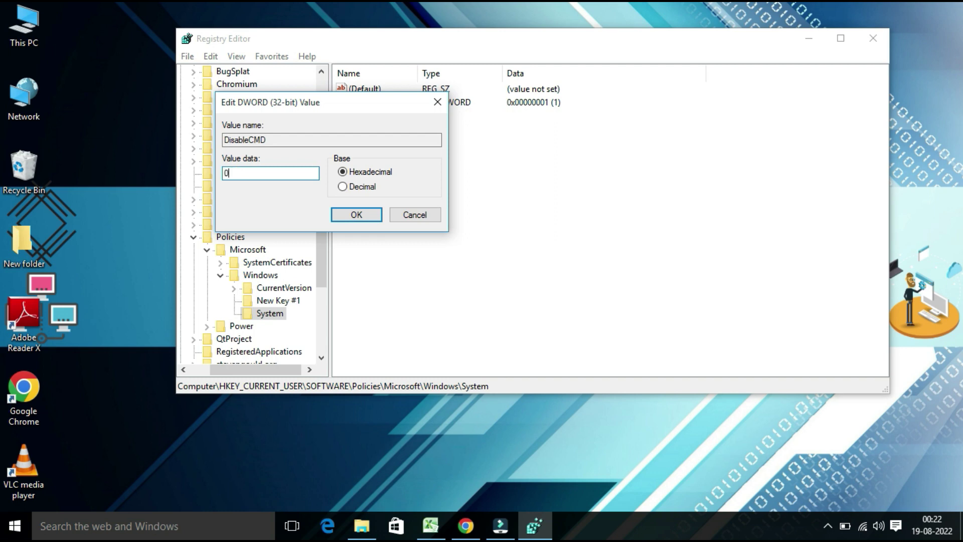
pyautogui.click(348, 214)
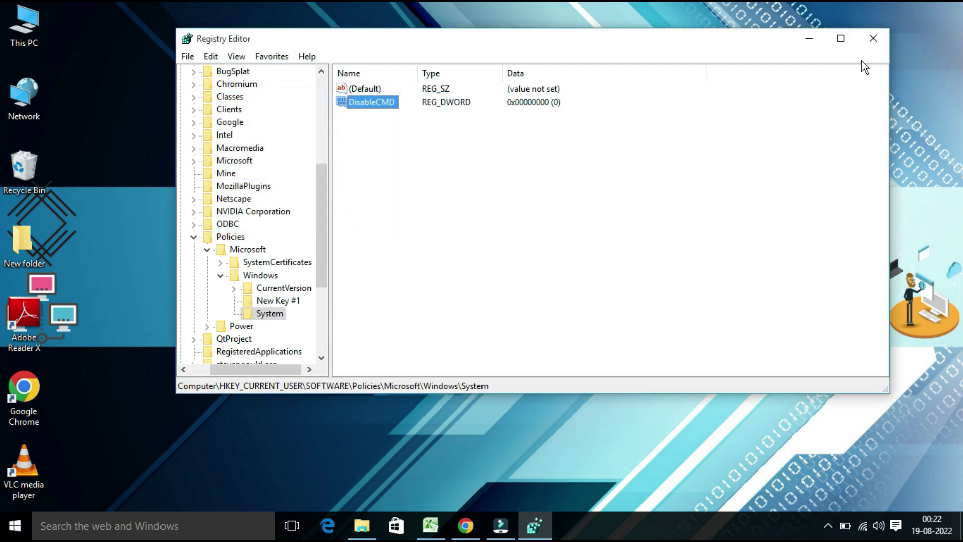
pyautogui.click(808, 39)
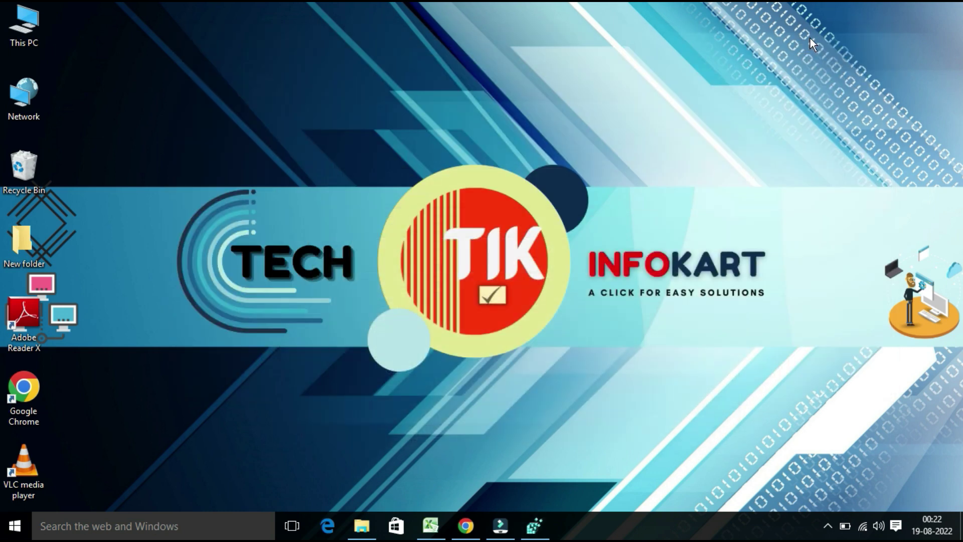
# Search for 'cmd' and launch Command Prompt from the results
pyautogui.click(79, 525)
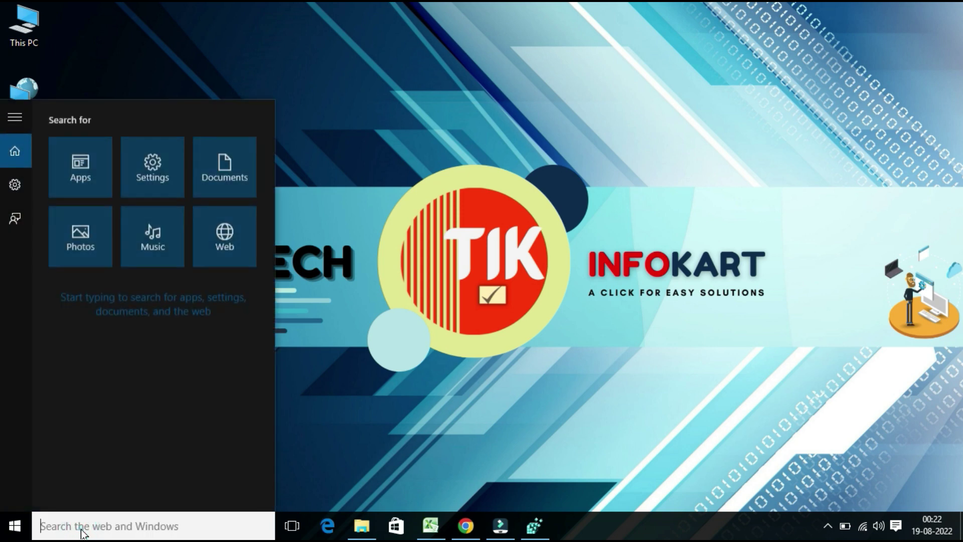
pyautogui.write('cmd')
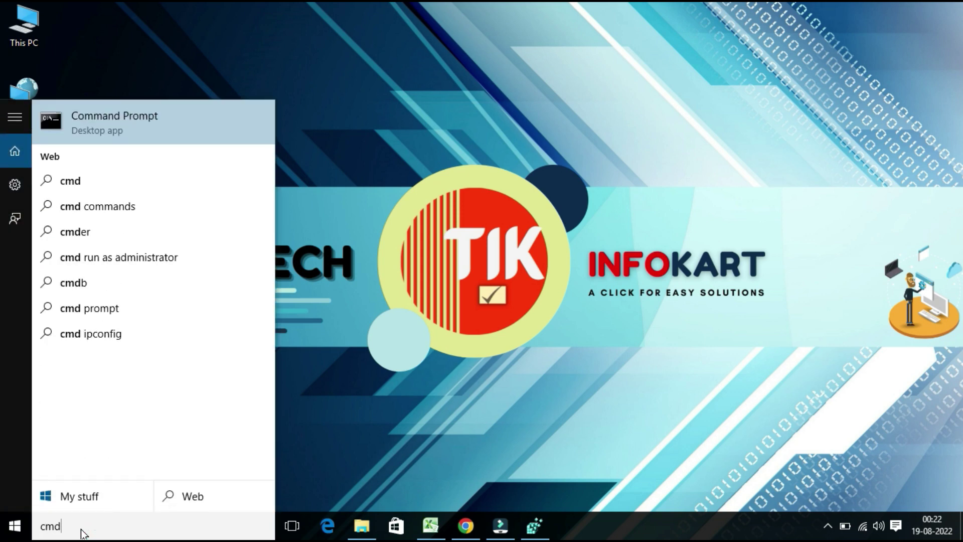
pyautogui.click(144, 130)
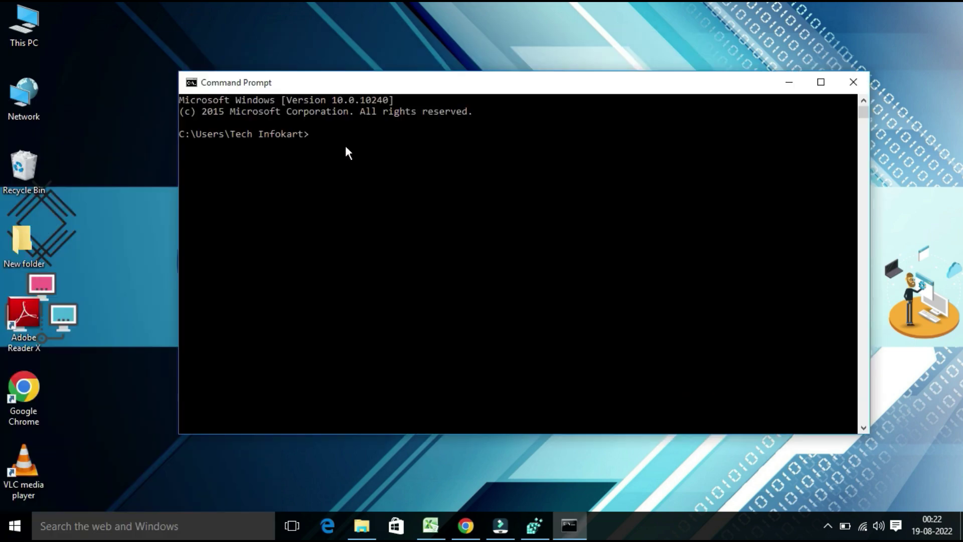